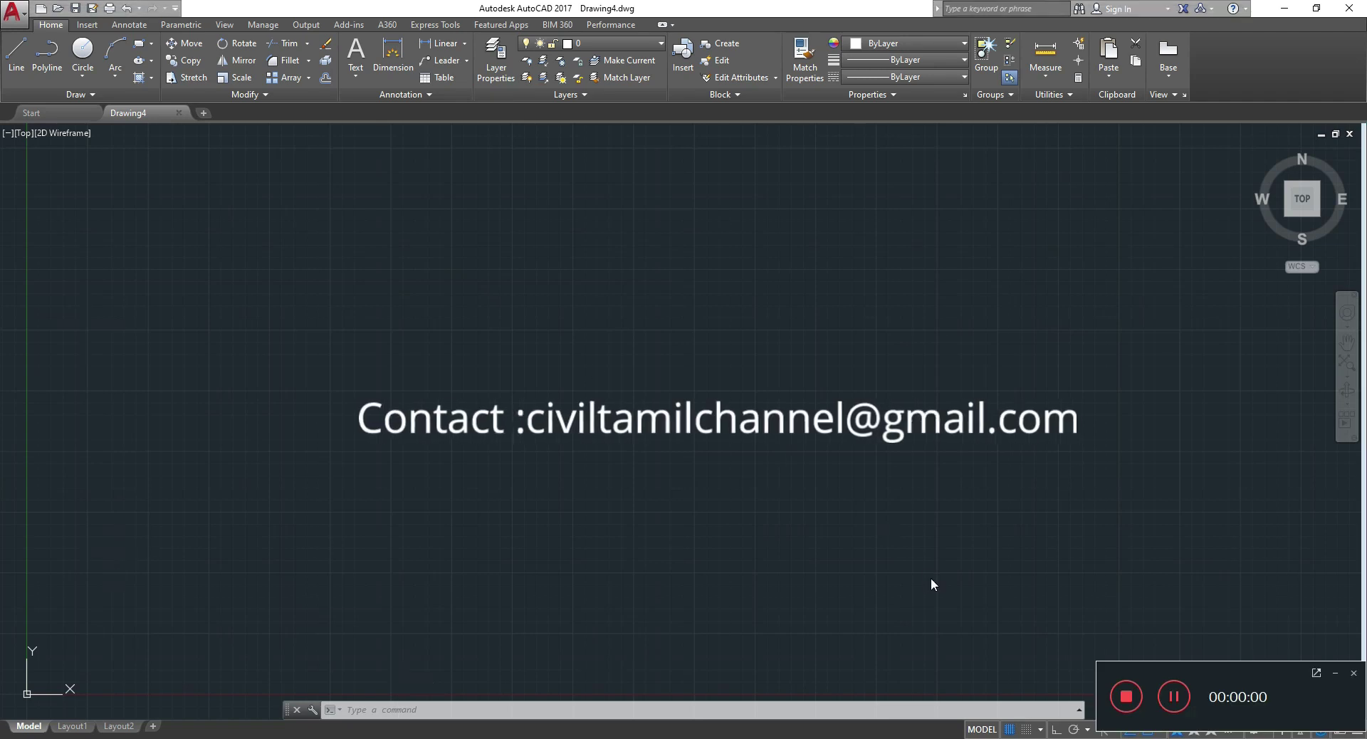
Step: Use Insert > Attach to select the PLAN NO 1 PDF from Downloads and open it
{"action": "left_click", "coordinate": [1334, 672]}
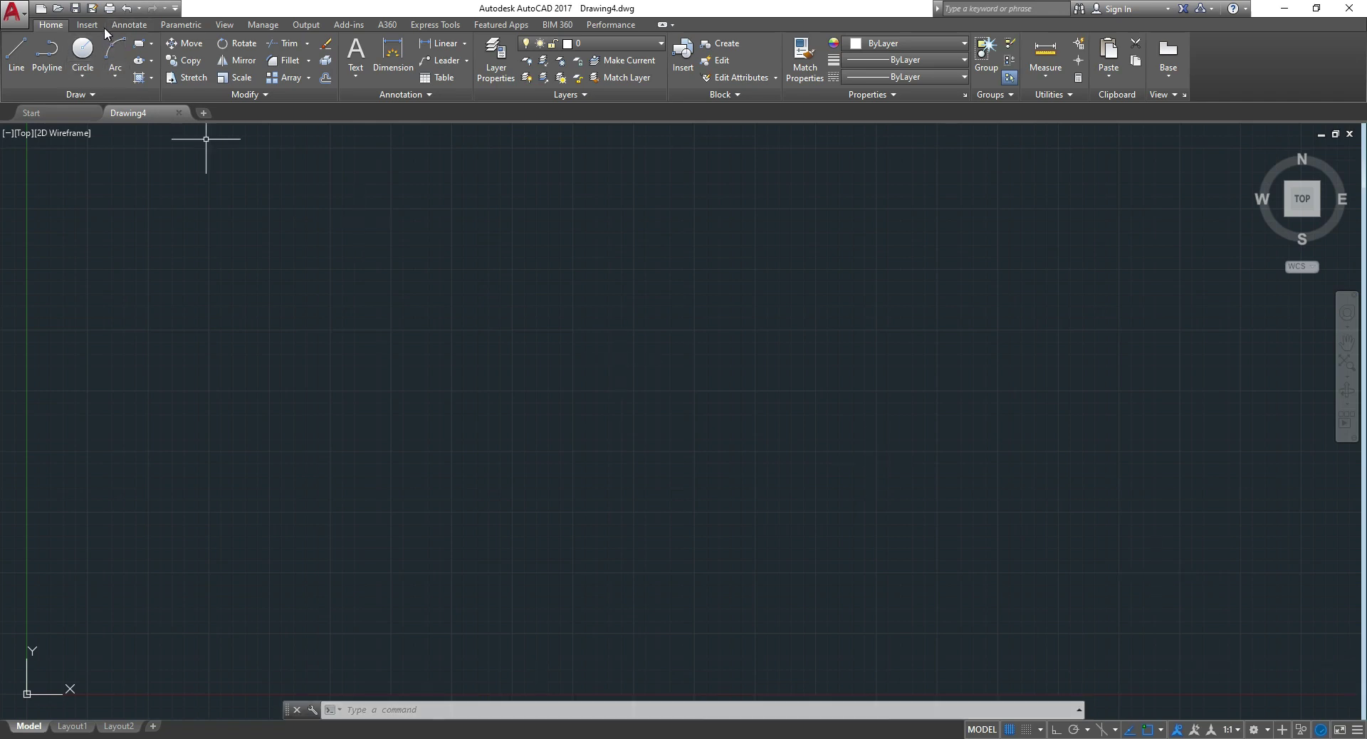
{"action": "left_click", "coordinate": [84, 24]}
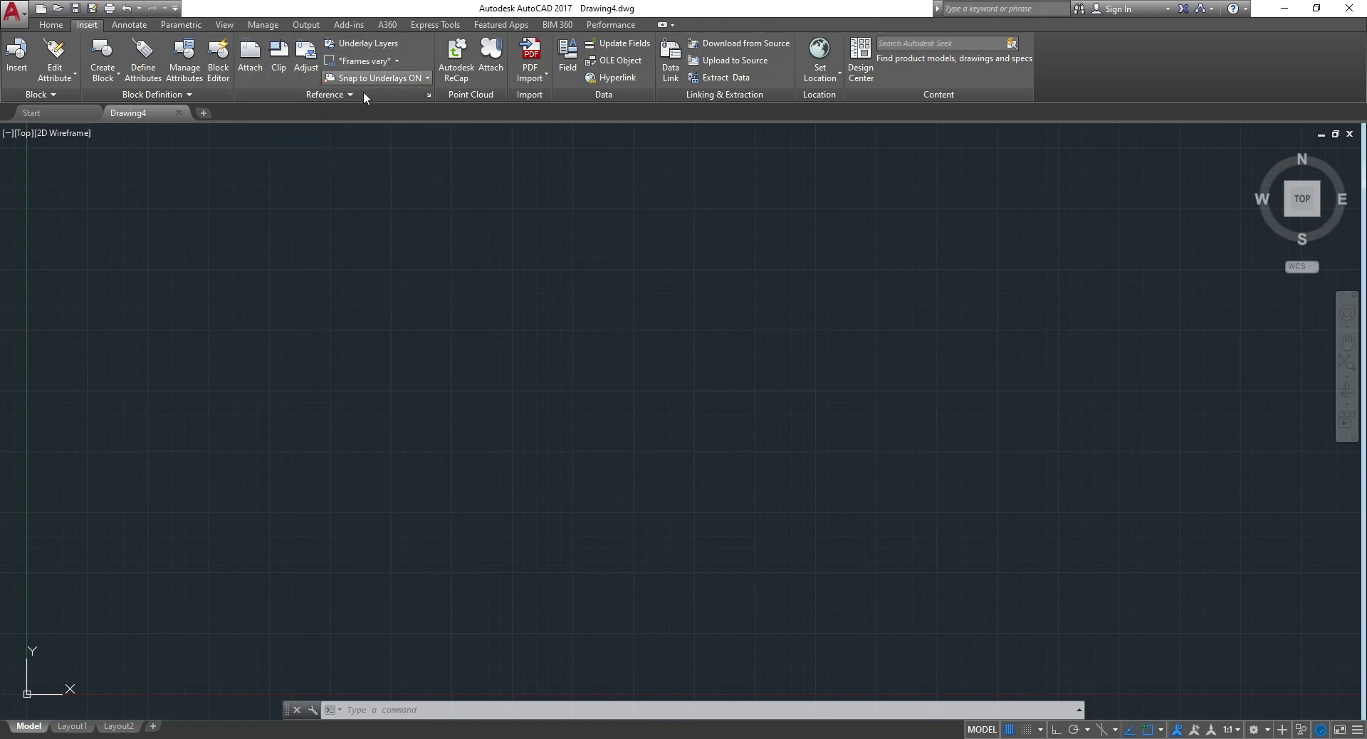
{"action": "left_click", "coordinate": [248, 66]}
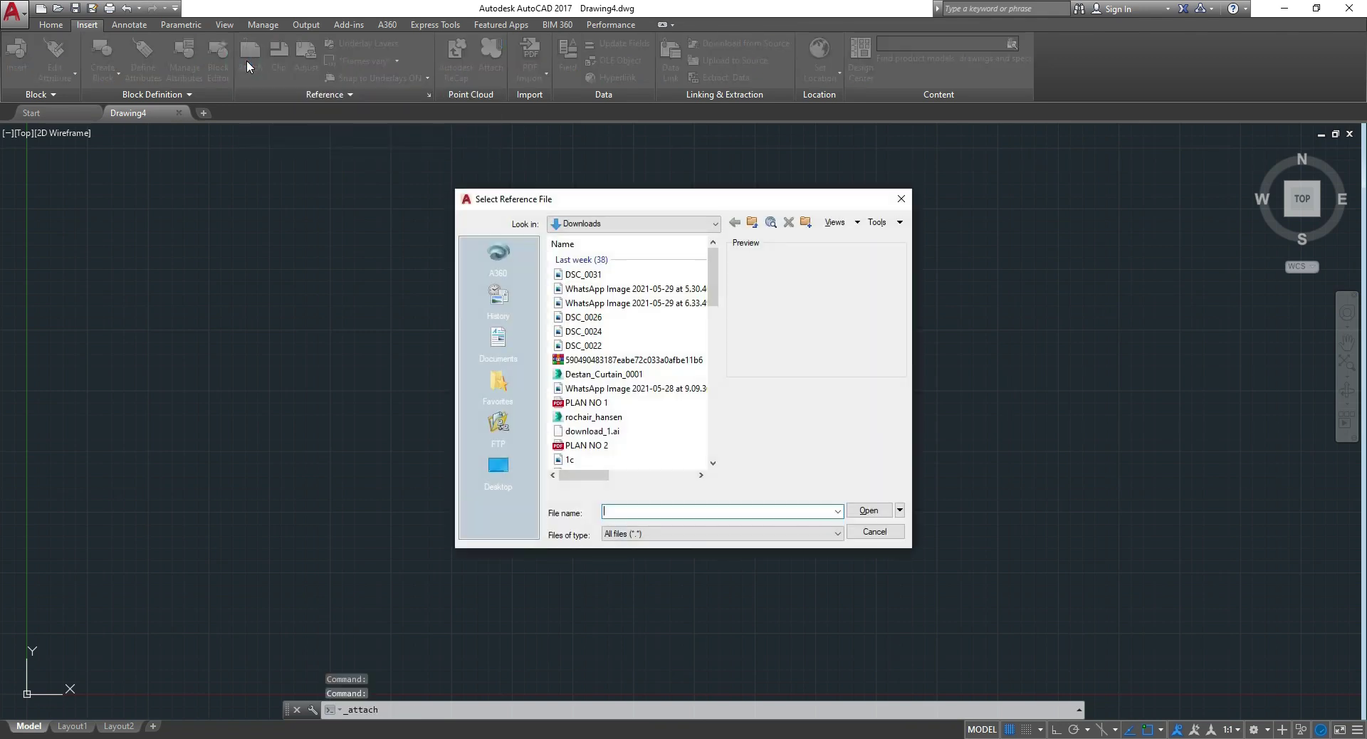
{"action": "scroll", "coordinate": [633, 383], "scroll_direction": "down", "scroll_amount": 3}
{"action": "scroll", "coordinate": [635, 384], "scroll_direction": "up", "scroll_amount": 1}
{"action": "scroll", "coordinate": [635, 384], "scroll_direction": "up", "scroll_amount": 3}
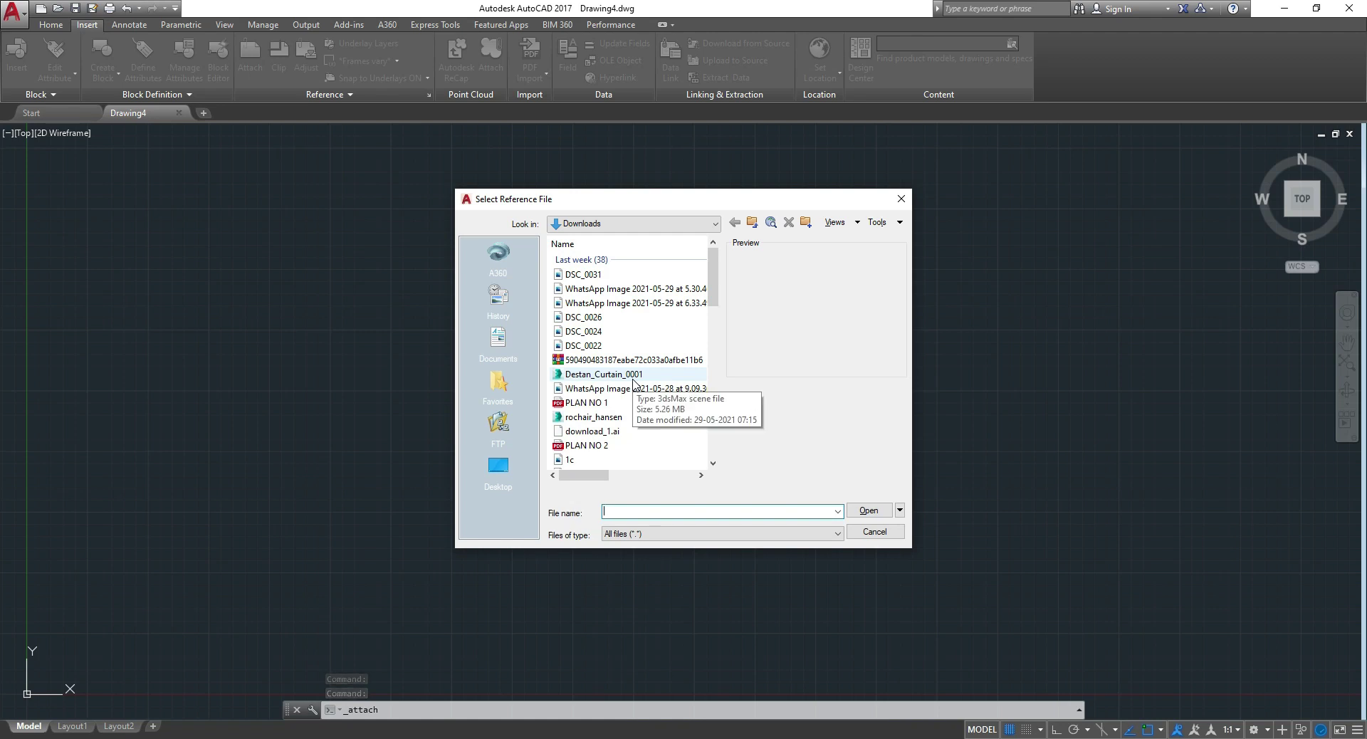
{"action": "left_click", "coordinate": [613, 407]}
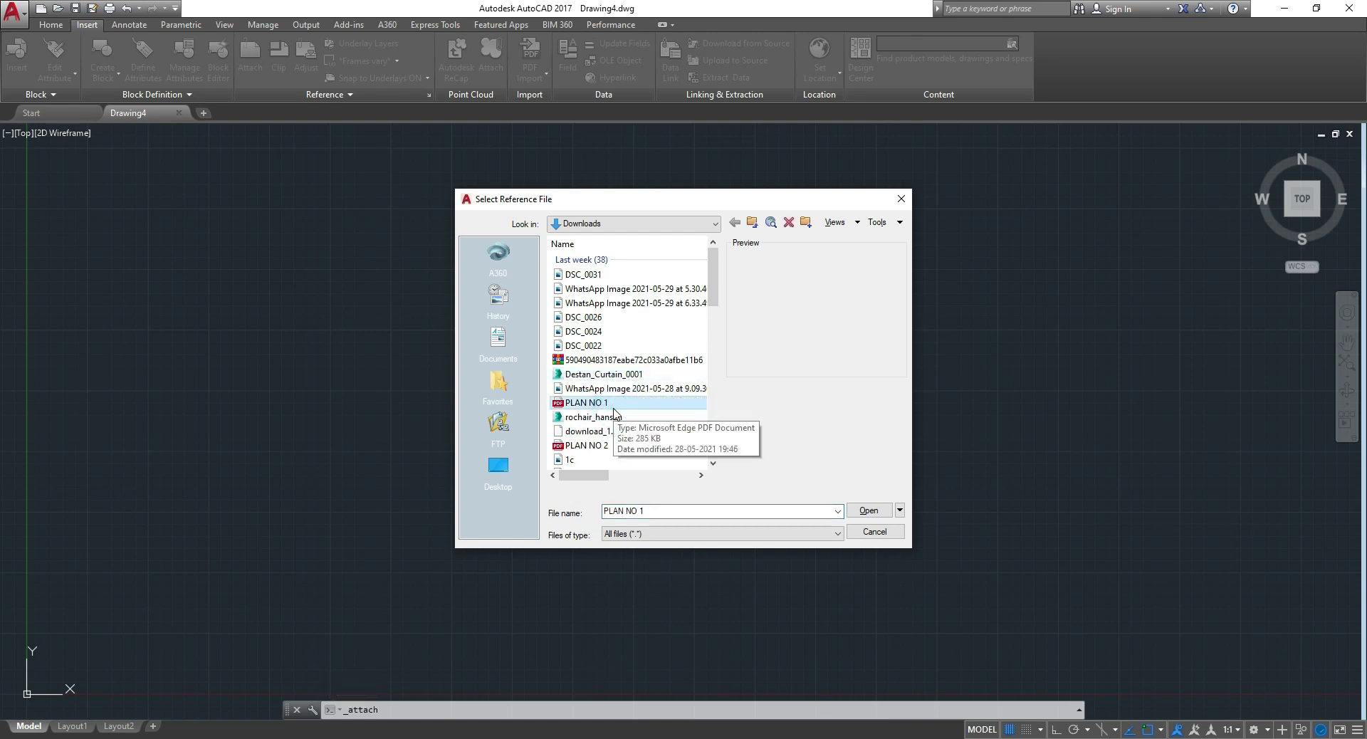
{"action": "left_click", "coordinate": [867, 512]}
{"action": "left_click", "coordinate": [867, 511]}
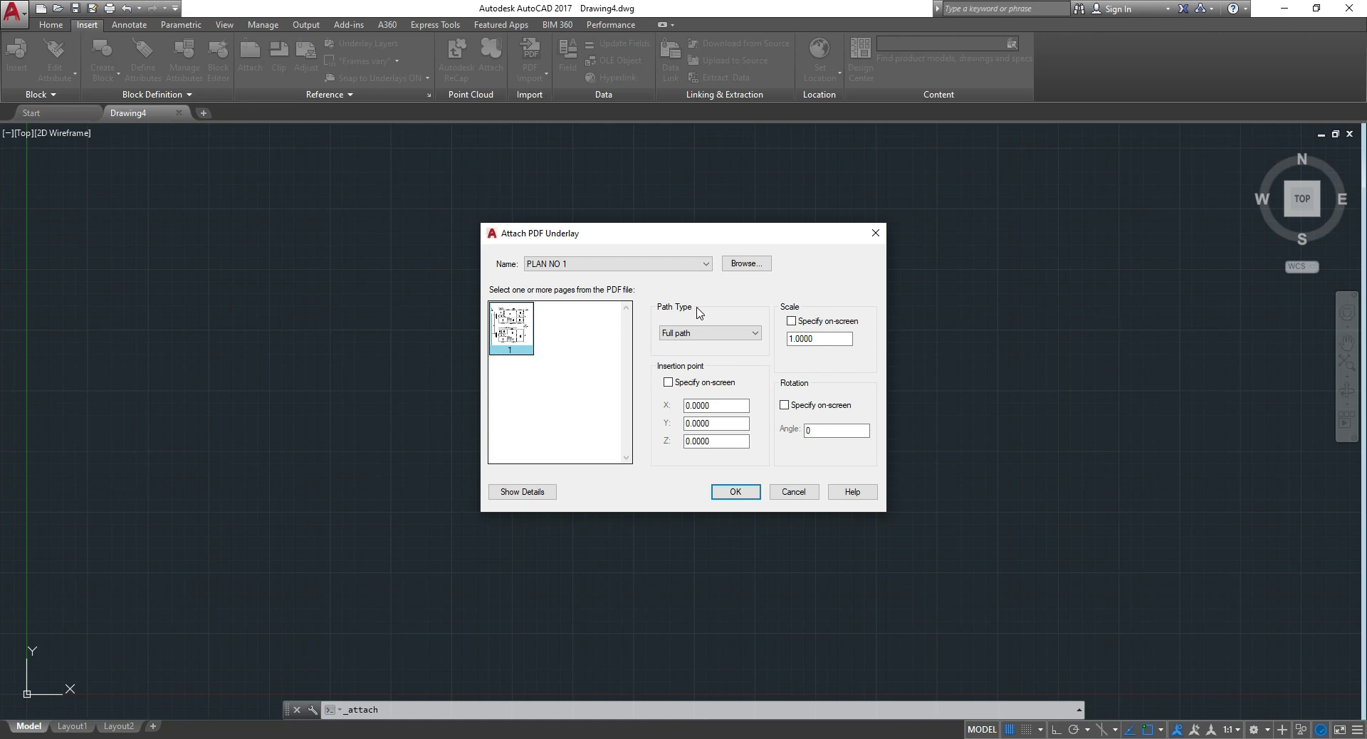
Step: Attach PLAN NO 1 with Full path, insertion 0,0,0, scale 1 and angle 0
{"action": "left_click", "coordinate": [669, 333]}
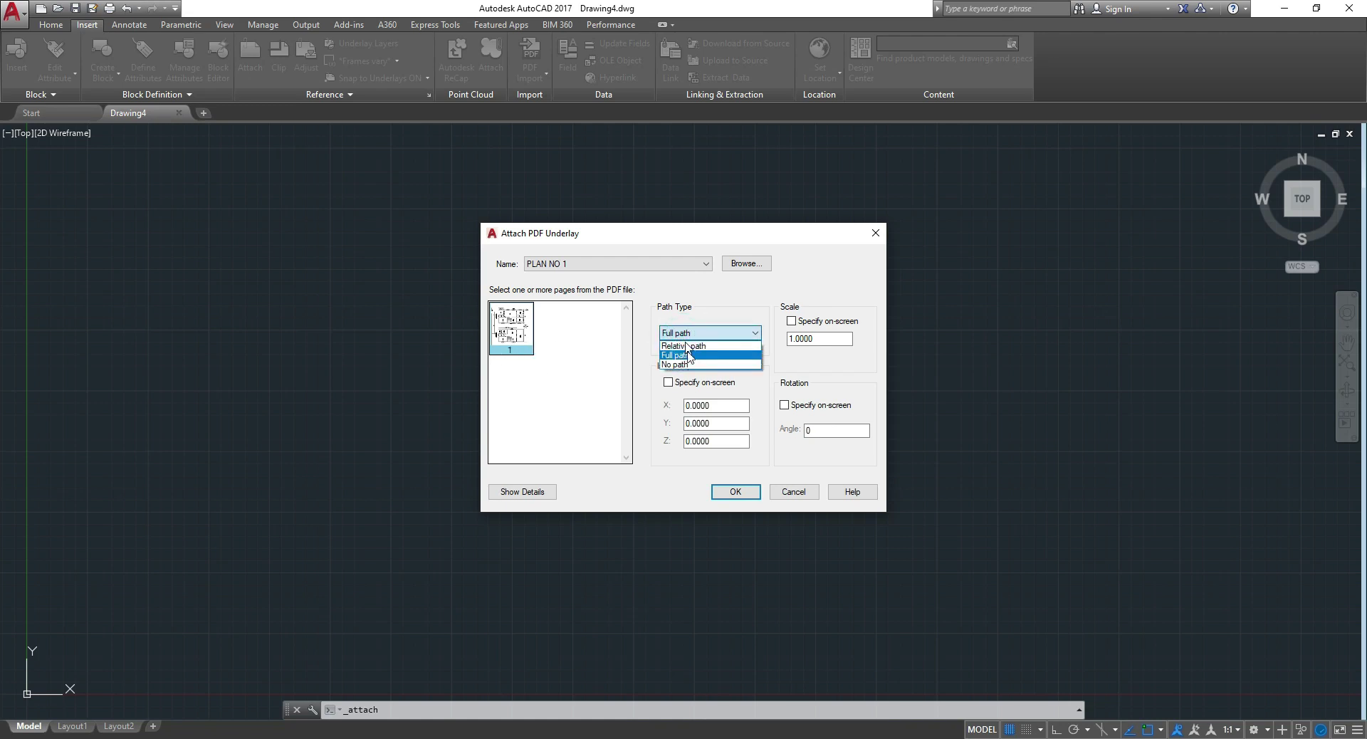
{"action": "left_click", "coordinate": [688, 354]}
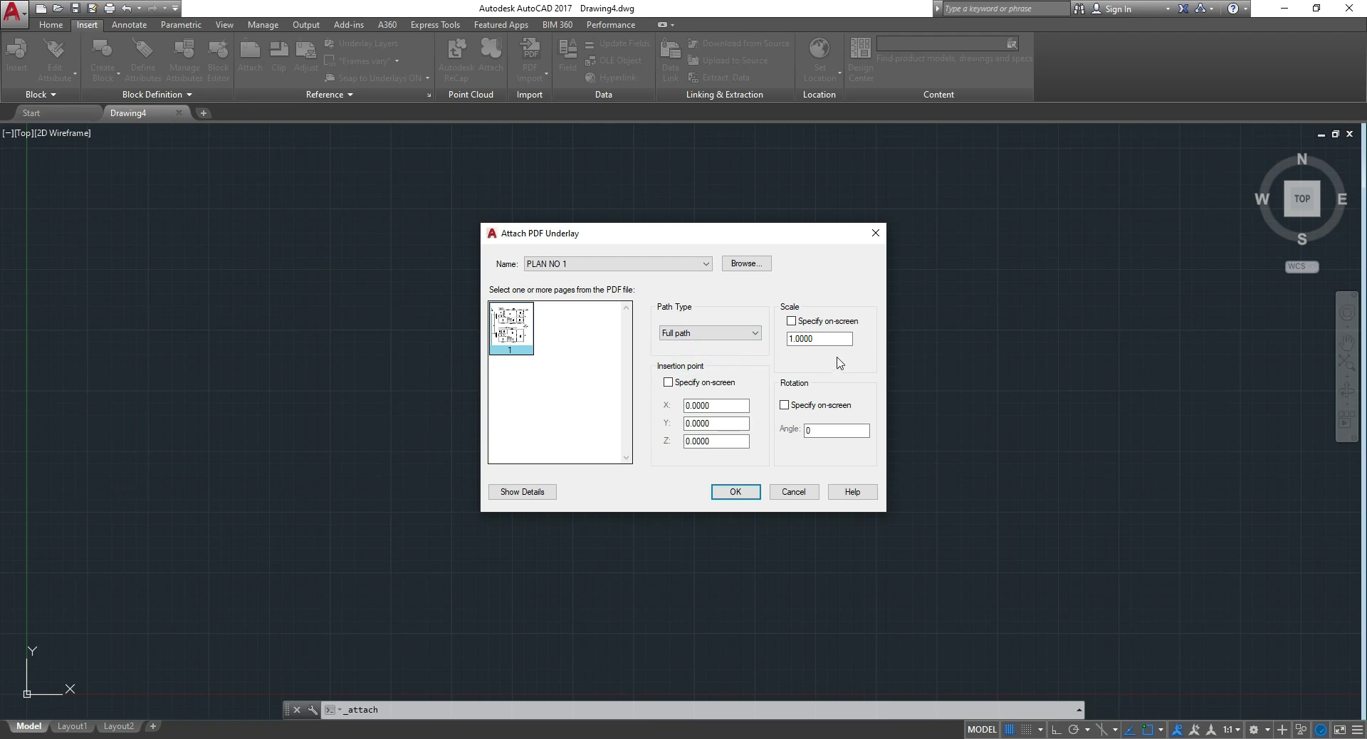
{"action": "left_click", "coordinate": [732, 491]}
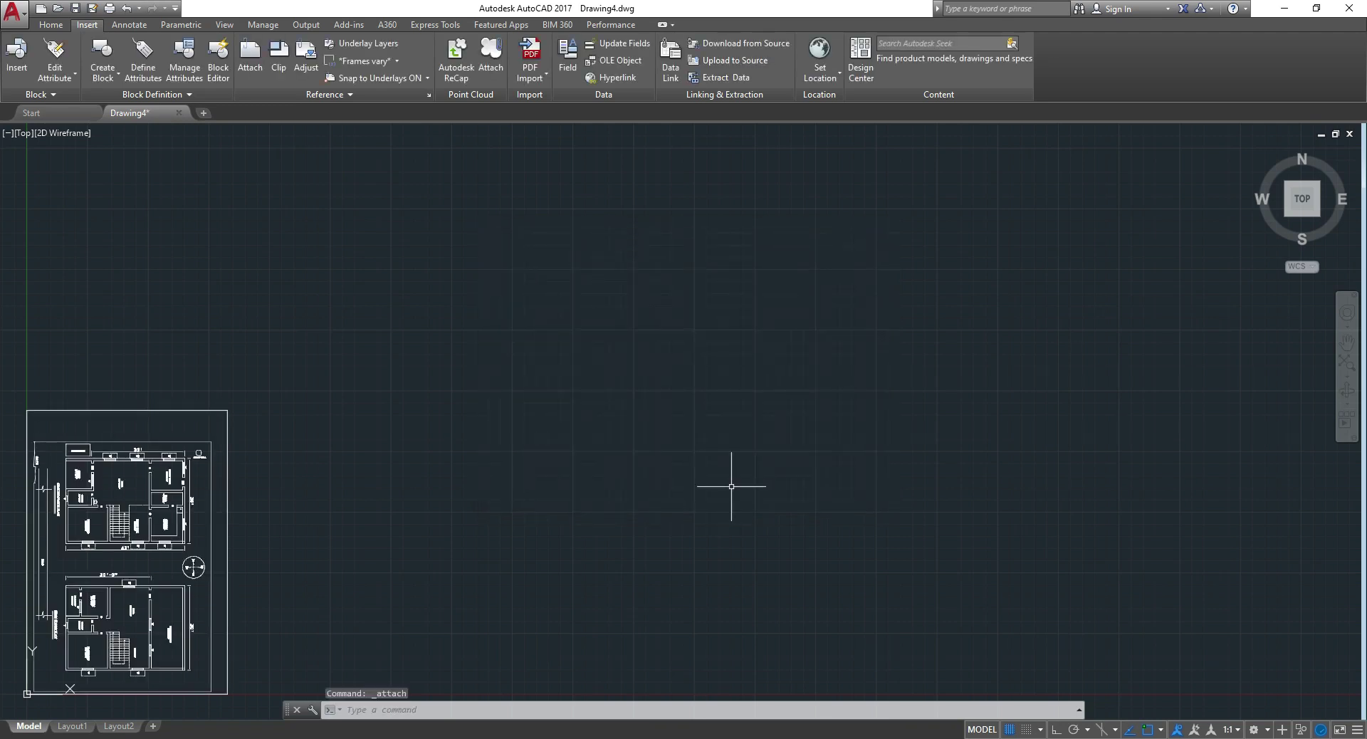
{"action": "scroll", "coordinate": [370, 422], "scroll_direction": "down", "scroll_amount": 4}
{"action": "scroll", "coordinate": [263, 529], "scroll_direction": "up", "scroll_amount": 4}
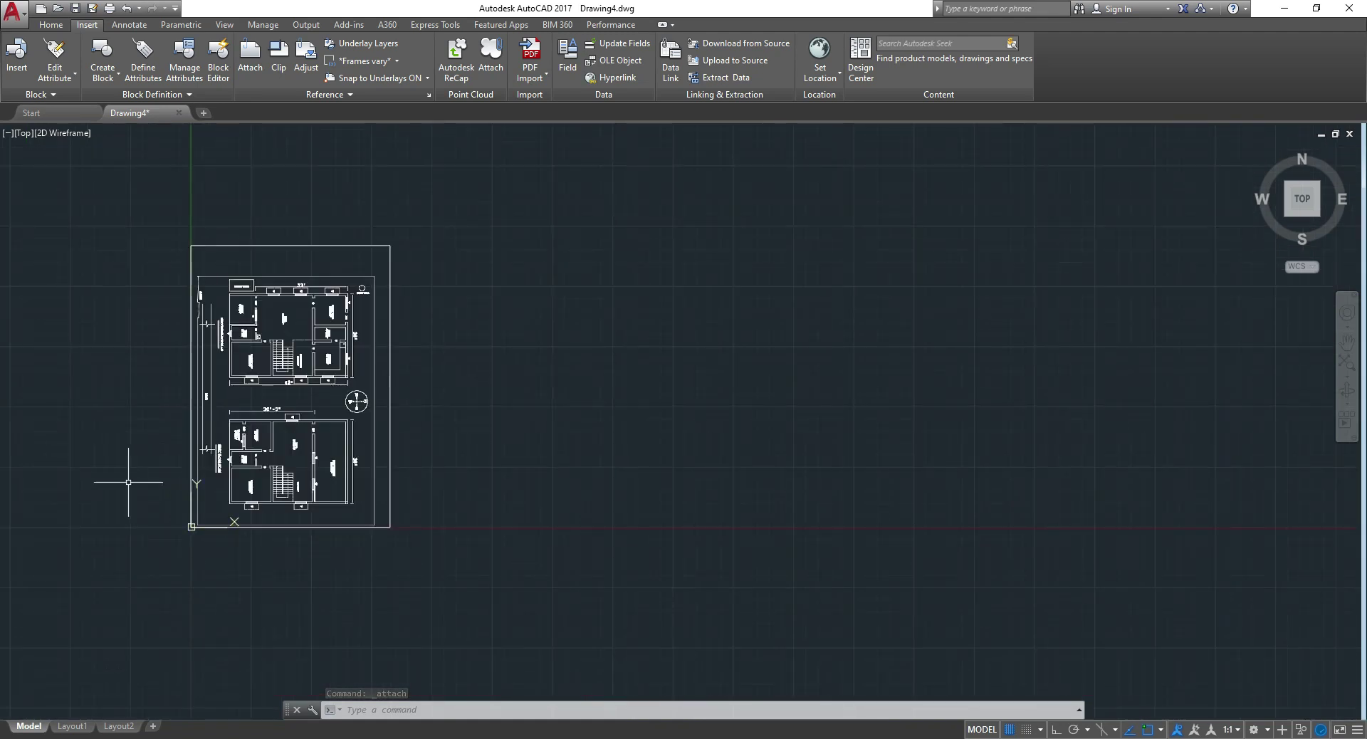
{"action": "scroll", "coordinate": [128, 474], "scroll_direction": "up", "scroll_amount": 4}
{"action": "scroll", "coordinate": [299, 370], "scroll_direction": "up", "scroll_amount": 2}
{"action": "scroll", "coordinate": [309, 354], "scroll_direction": "up", "scroll_amount": 2}
{"action": "scroll", "coordinate": [345, 388], "scroll_direction": "down", "scroll_amount": 4}
{"action": "scroll", "coordinate": [344, 388], "scroll_direction": "down", "scroll_amount": 2}
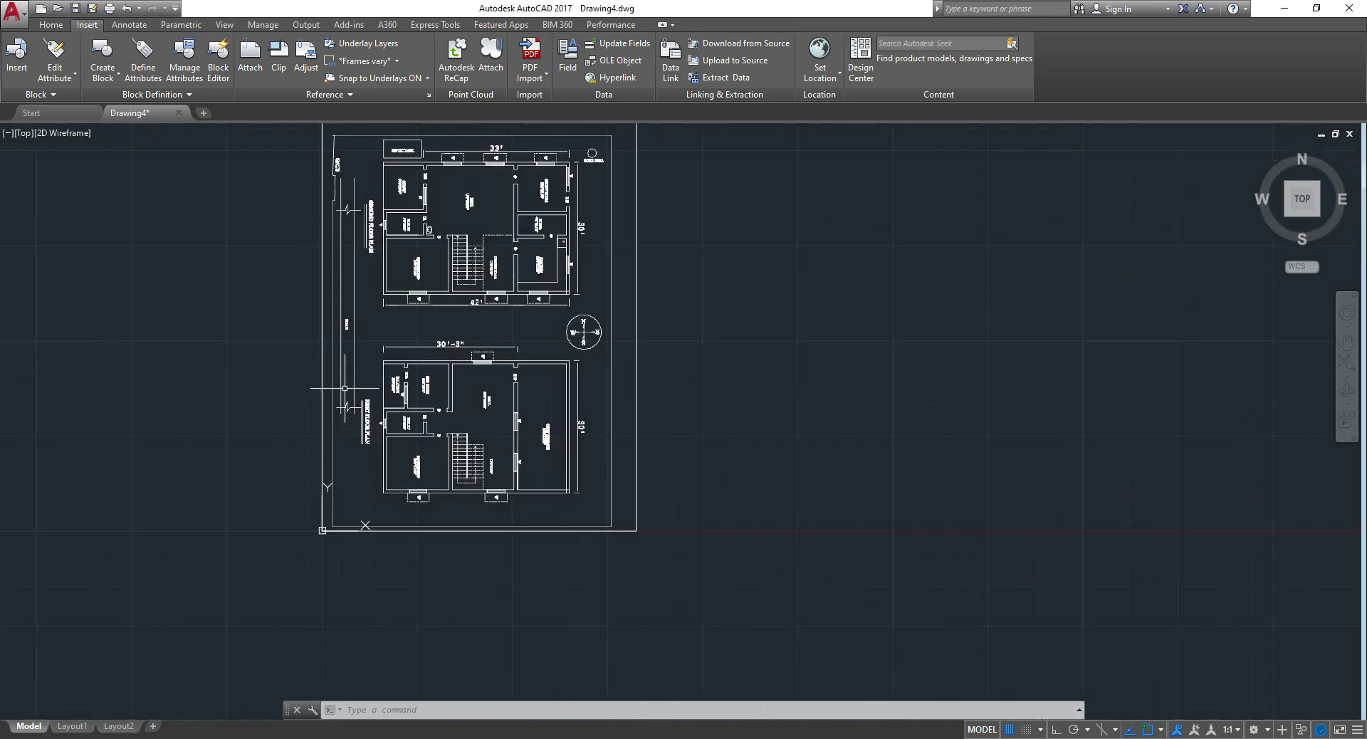
{"action": "left_click", "coordinate": [612, 490]}
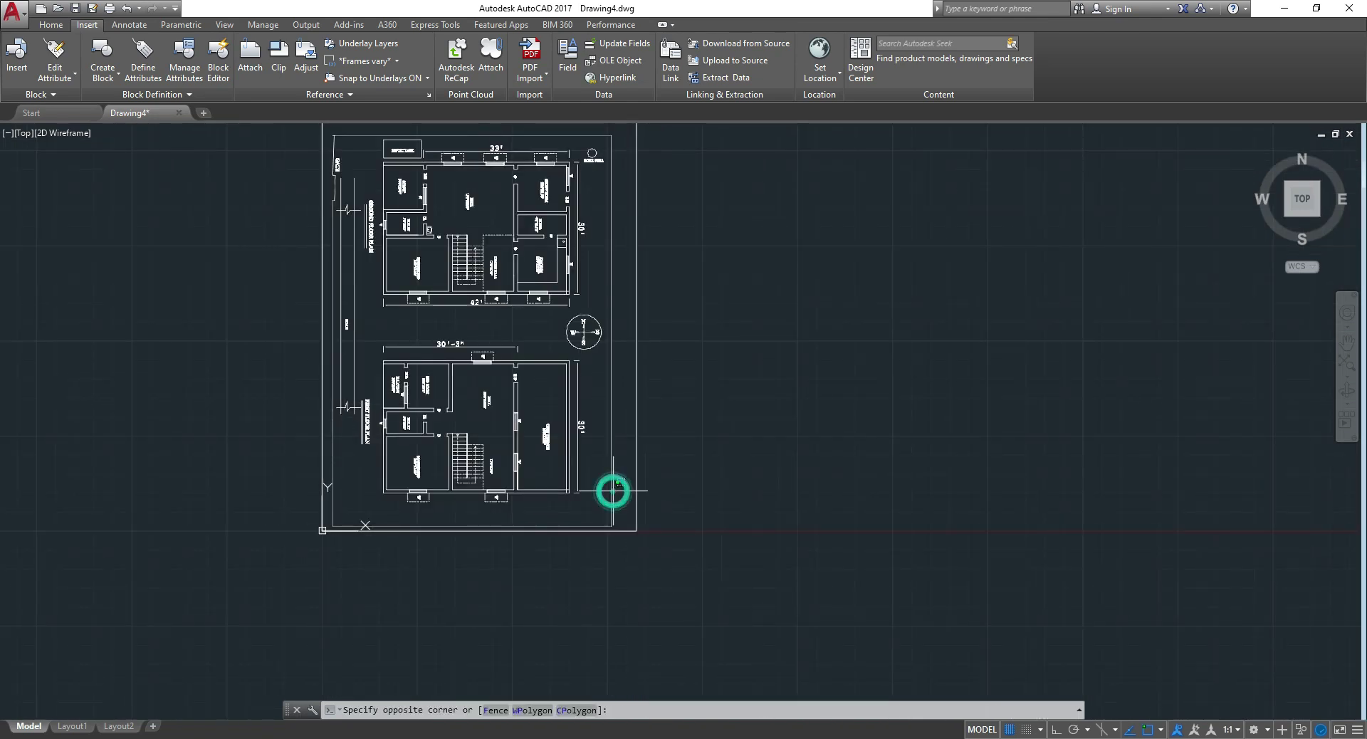
{"action": "left_click", "coordinate": [611, 489]}
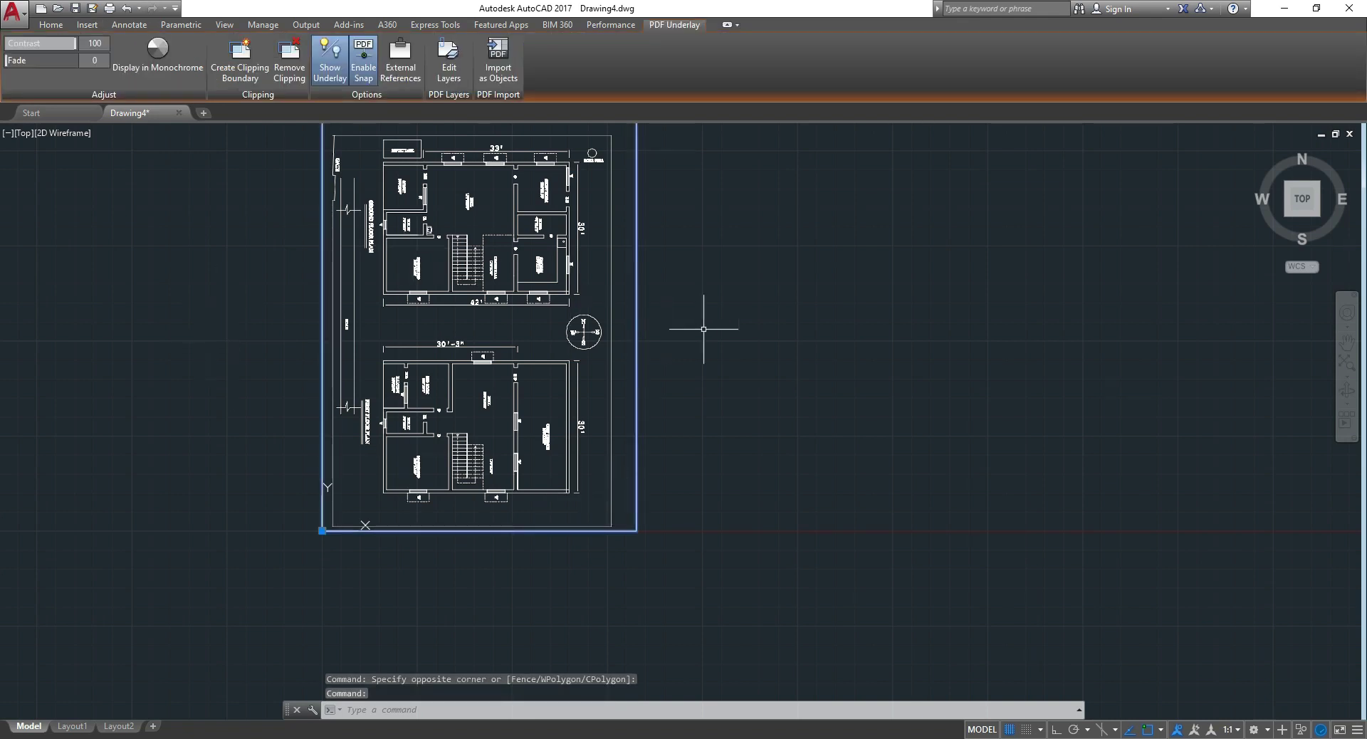
{"action": "key", "text": "Escape"}
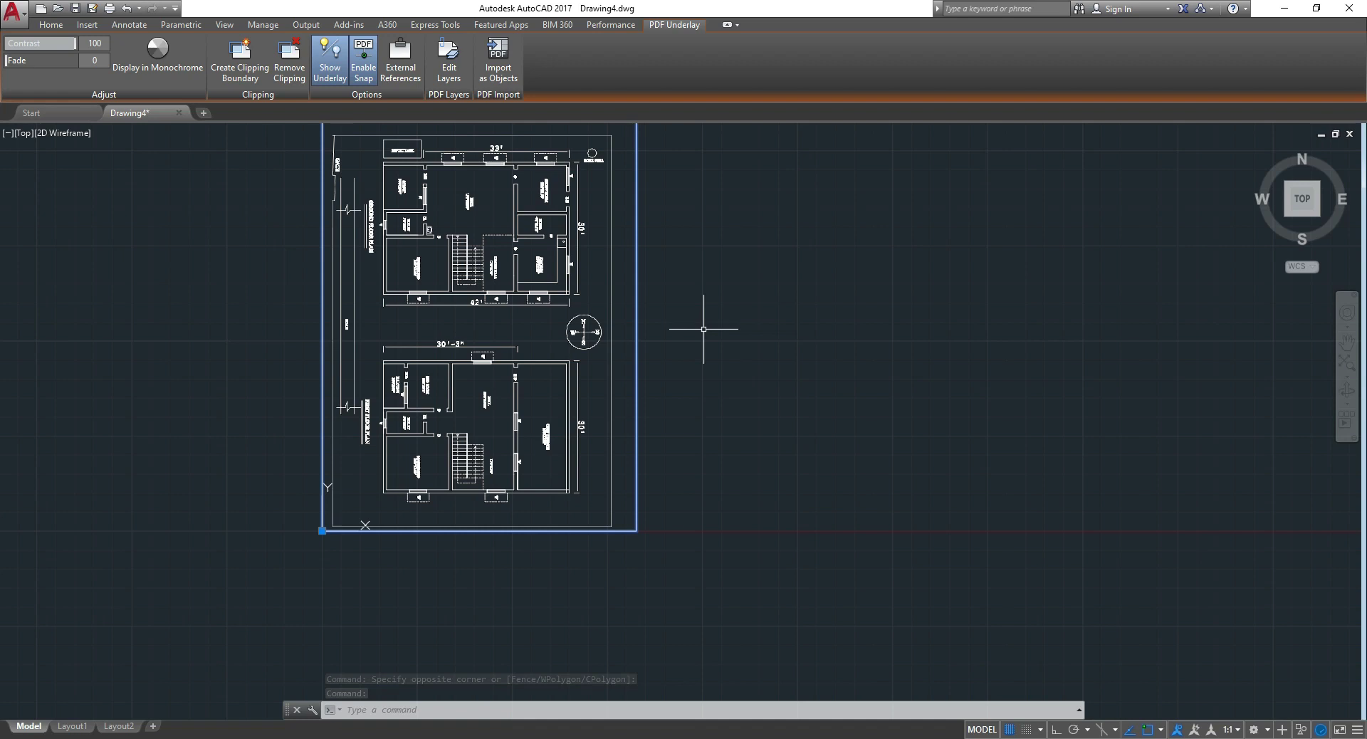
{"action": "key", "text": "Escape"}
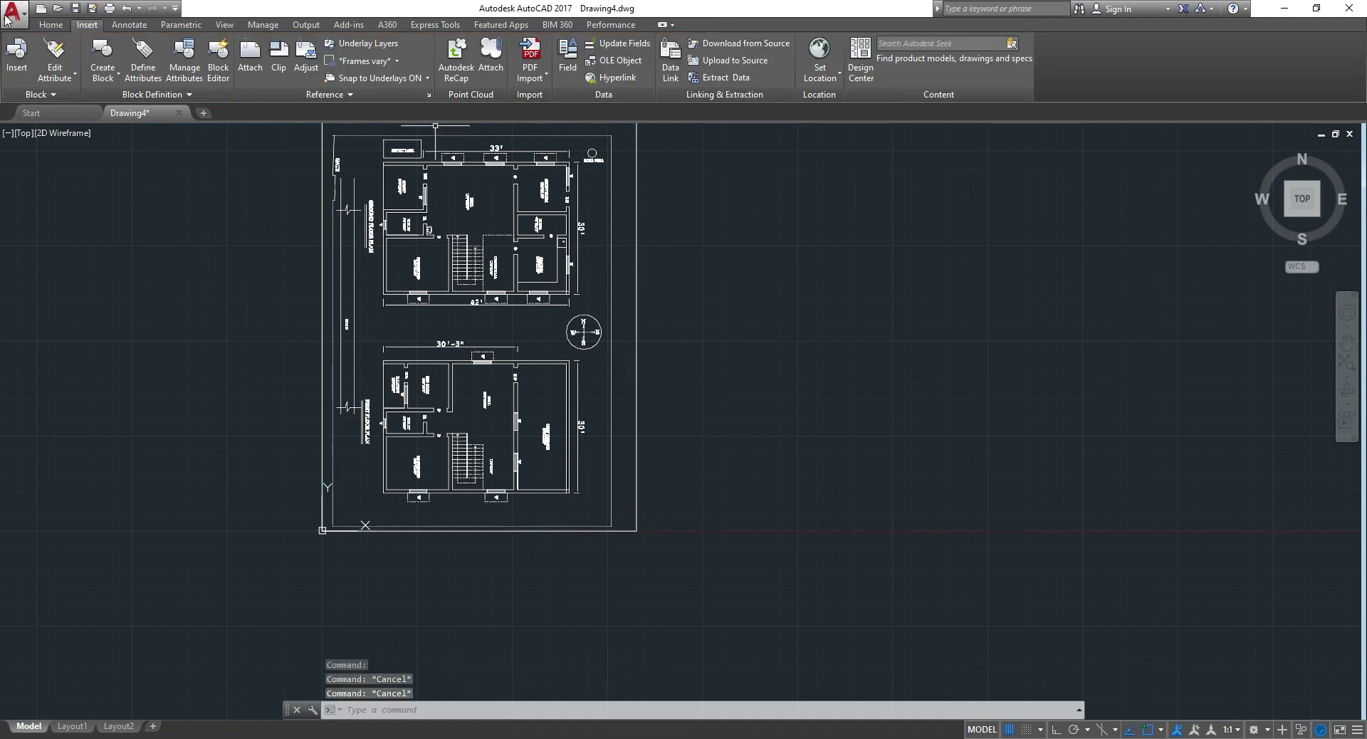
{"action": "left_click", "coordinate": [190, 488]}
{"action": "left_click", "coordinate": [88, 360]}
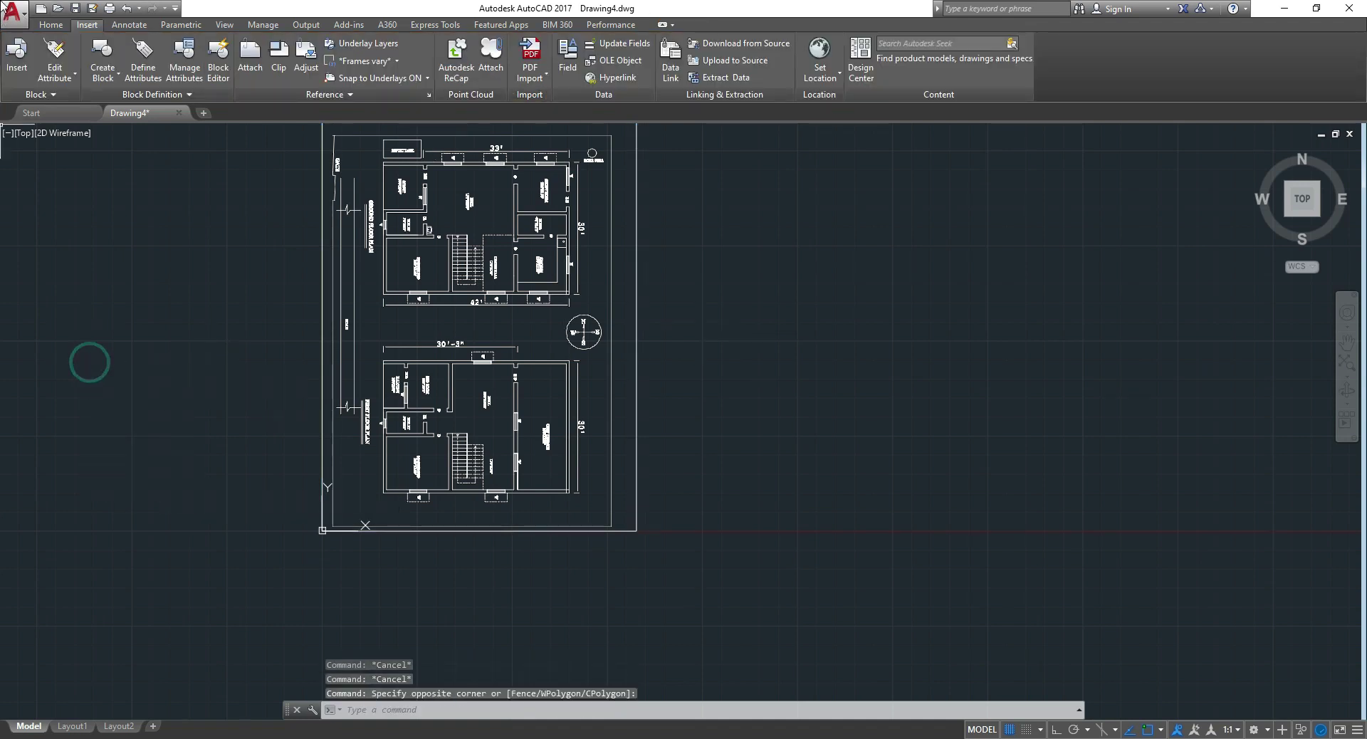
{"action": "left_click", "coordinate": [11, 22]}
{"action": "mouse_move", "coordinate": [50, 218]}
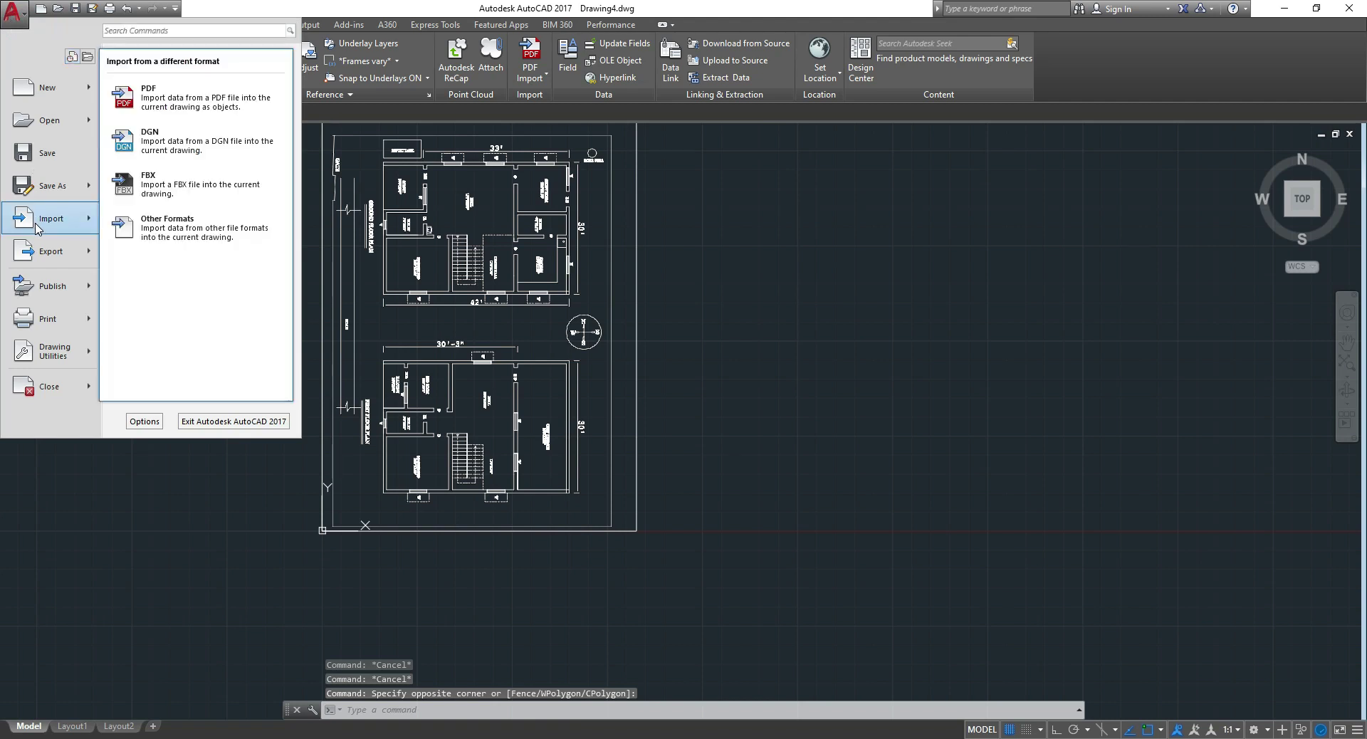
Step: Start Import > PDF from the application menu, importing from the PLAN NO 1 file
{"action": "left_click", "coordinate": [190, 110]}
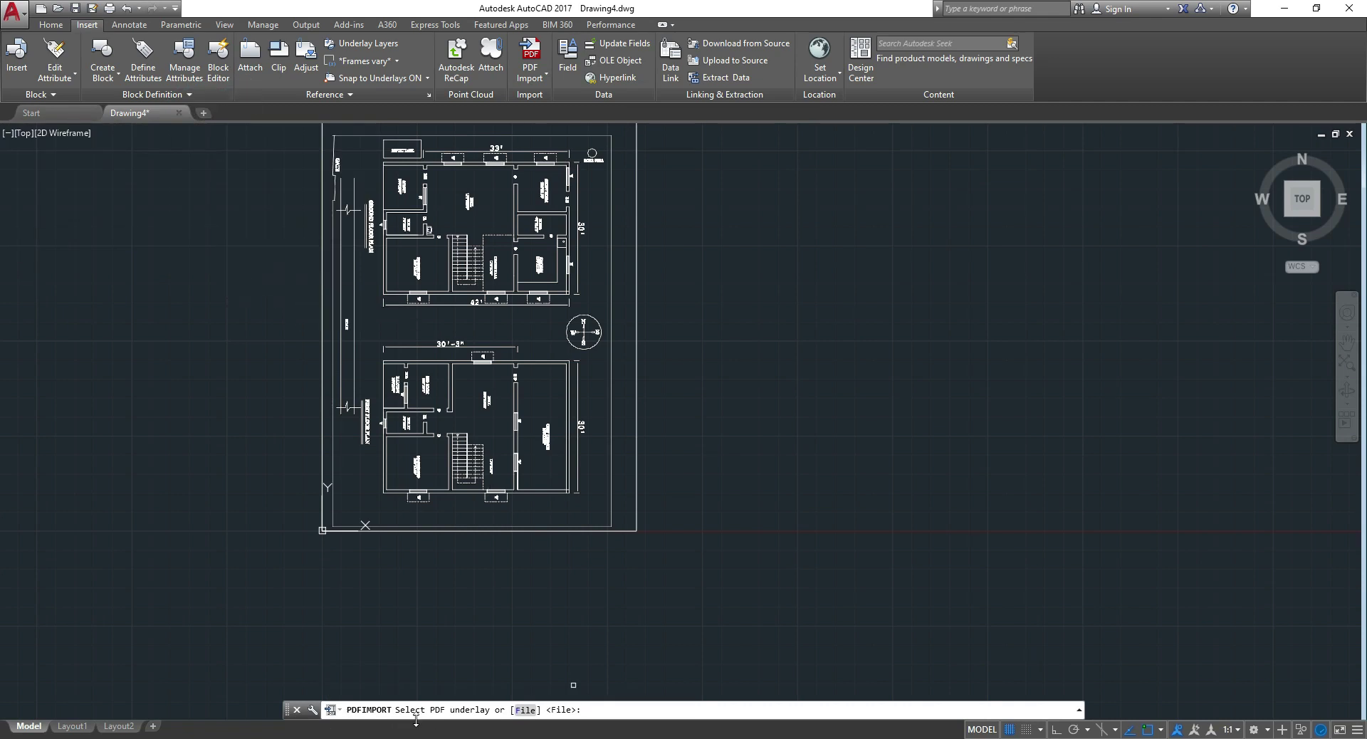
{"action": "left_click", "coordinate": [523, 711]}
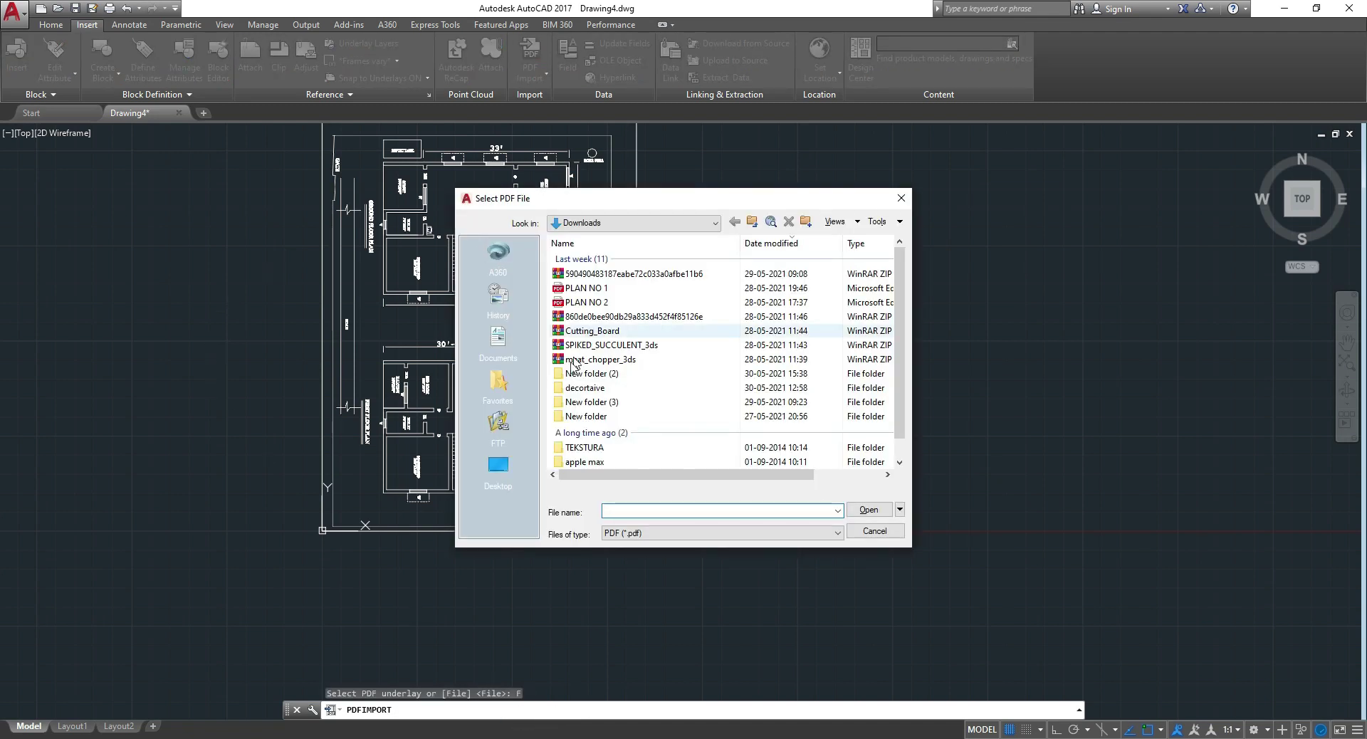
{"action": "left_click", "coordinate": [591, 288]}
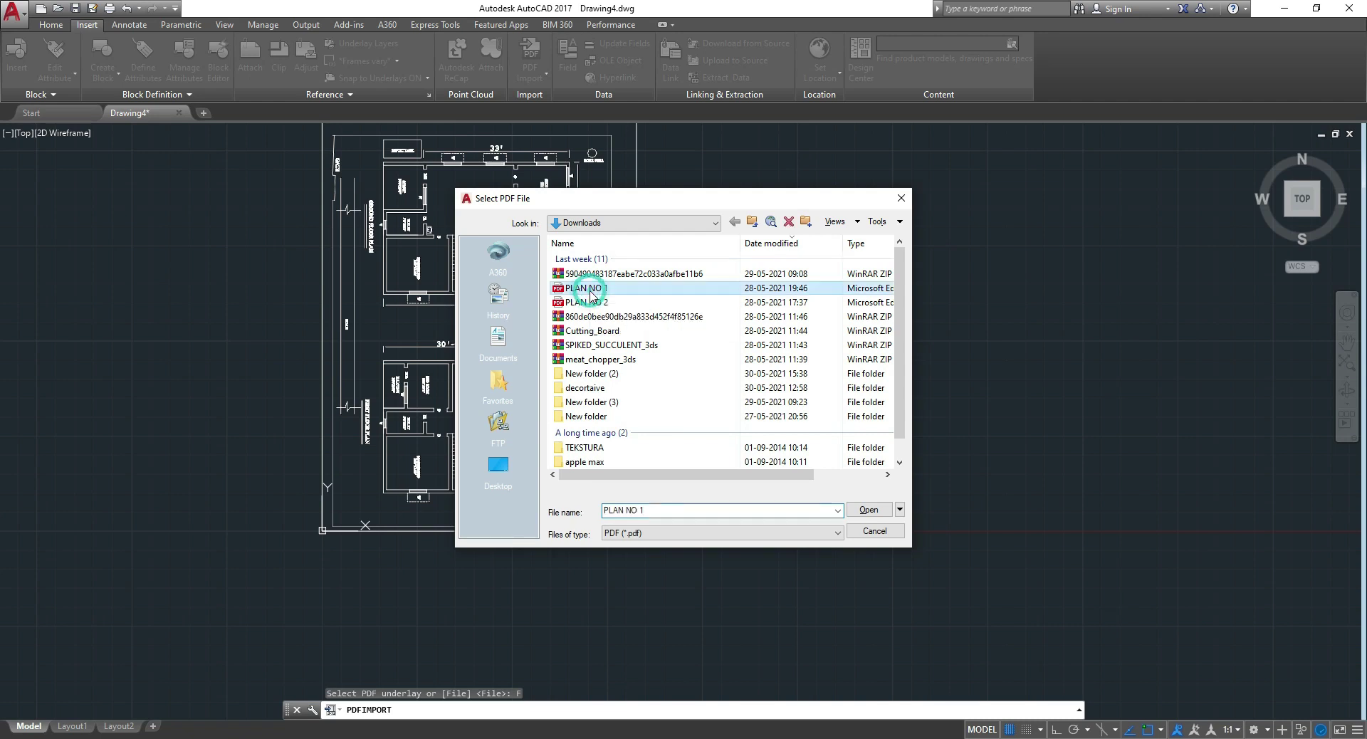
{"action": "left_click", "coordinate": [884, 510]}
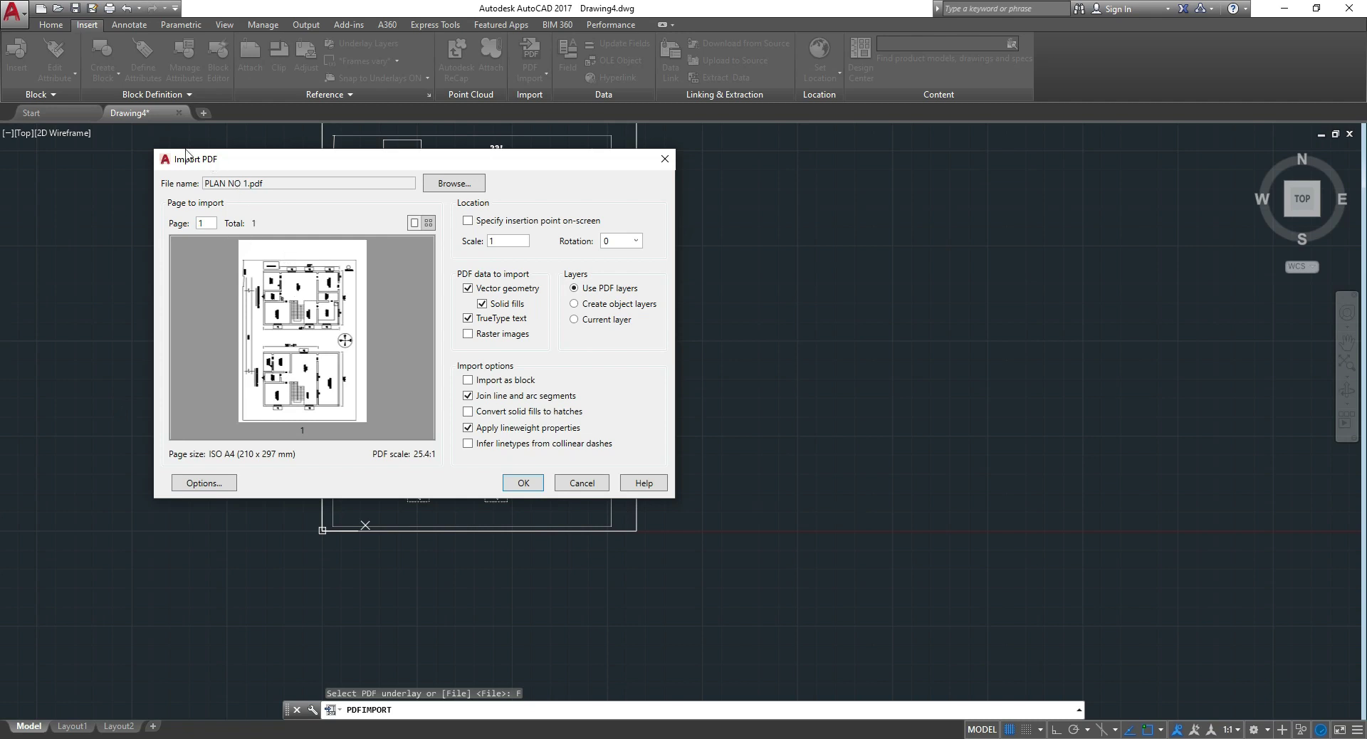
Step: Import page 1 with vector geometry, solid fills and TrueType text at scale 1
{"action": "left_click", "coordinate": [530, 483]}
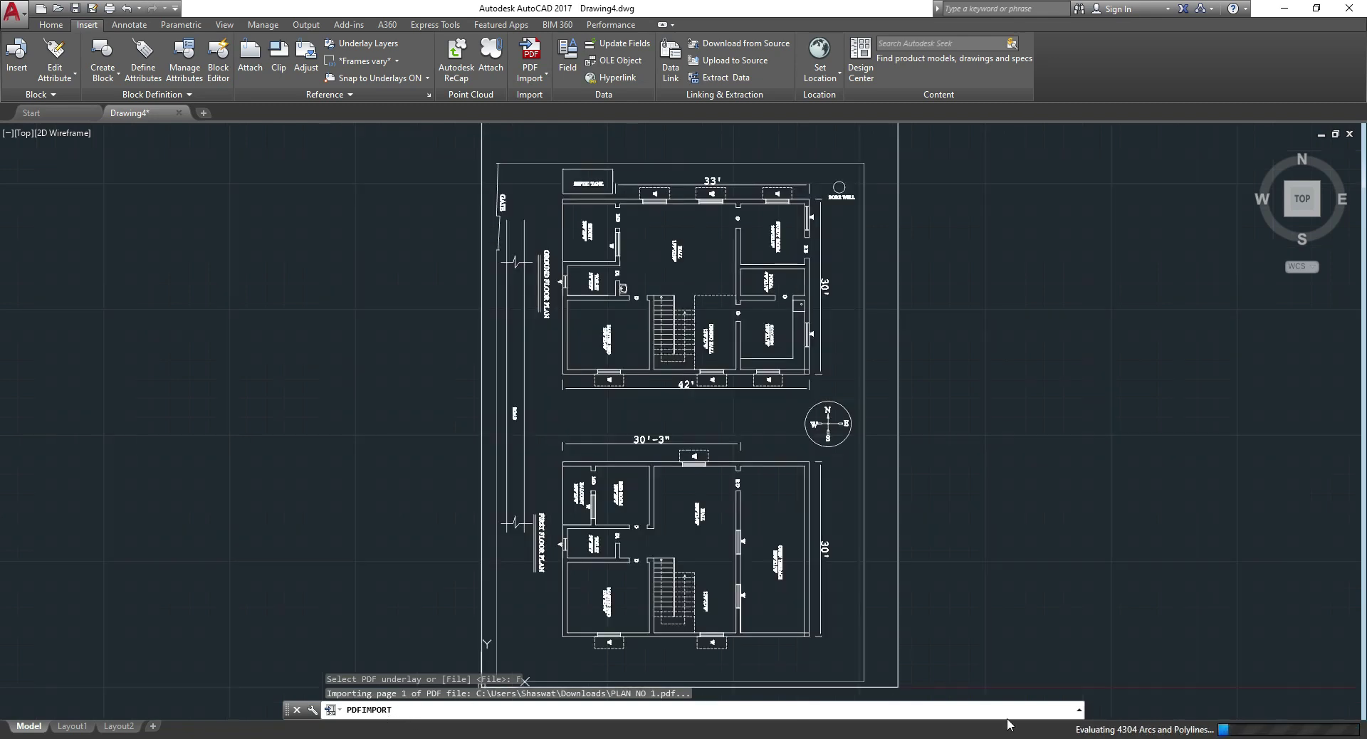
{"action": "scroll", "coordinate": [537, 374], "scroll_direction": "up", "scroll_amount": 4}
{"action": "scroll", "coordinate": [559, 356], "scroll_direction": "up", "scroll_amount": 3}
{"action": "scroll", "coordinate": [576, 342], "scroll_direction": "up", "scroll_amount": 3}
{"action": "scroll", "coordinate": [576, 341], "scroll_direction": "up", "scroll_amount": 2}
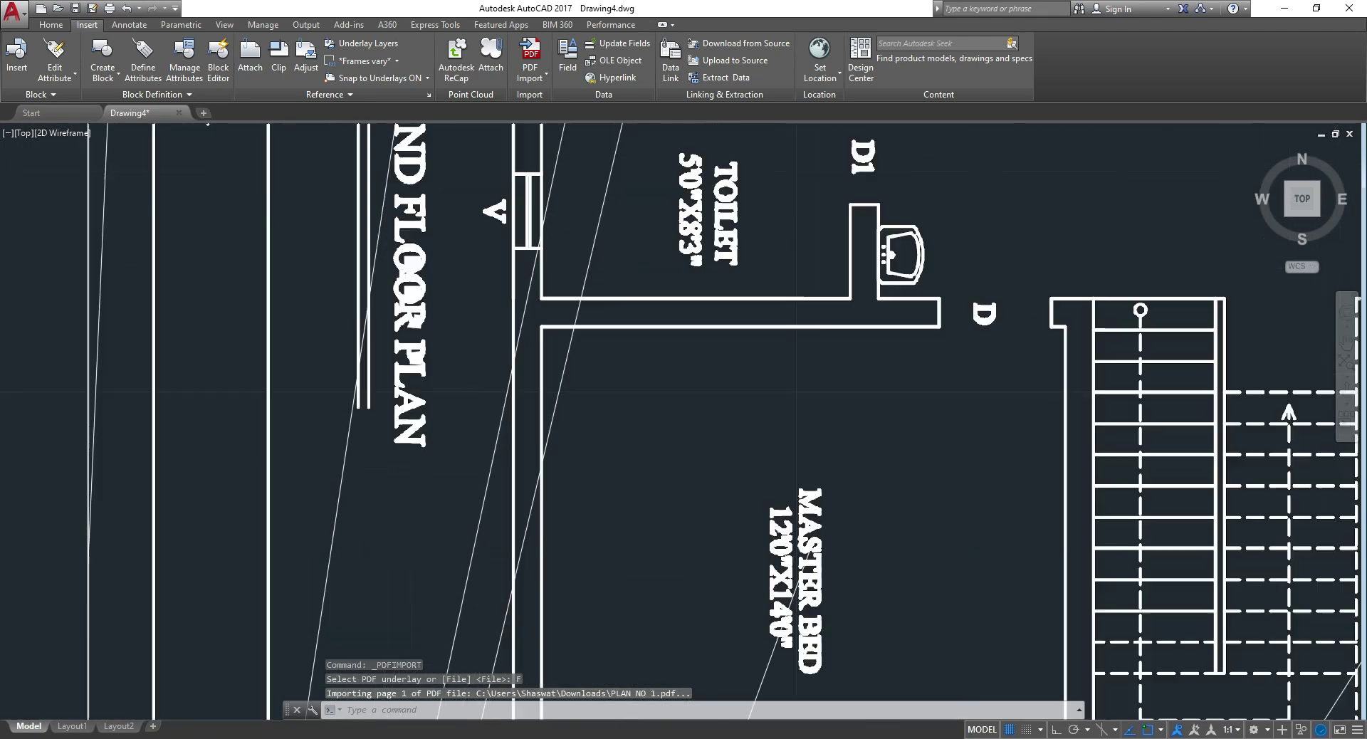
{"action": "scroll", "coordinate": [578, 347], "scroll_direction": "up", "scroll_amount": 2}
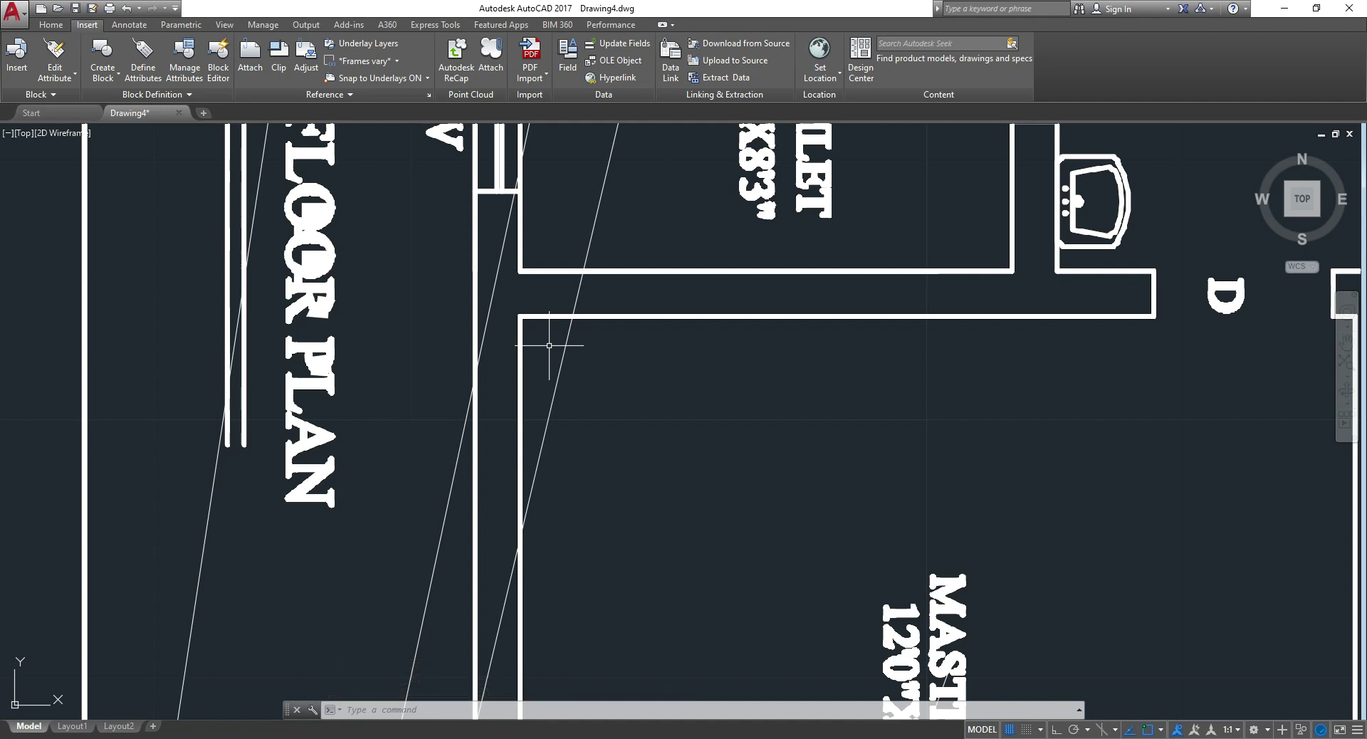
{"action": "scroll", "coordinate": [549, 345], "scroll_direction": "down", "scroll_amount": 3}
{"action": "scroll", "coordinate": [584, 420], "scroll_direction": "down", "scroll_amount": 4}
{"action": "scroll", "coordinate": [583, 420], "scroll_direction": "down", "scroll_amount": 2}
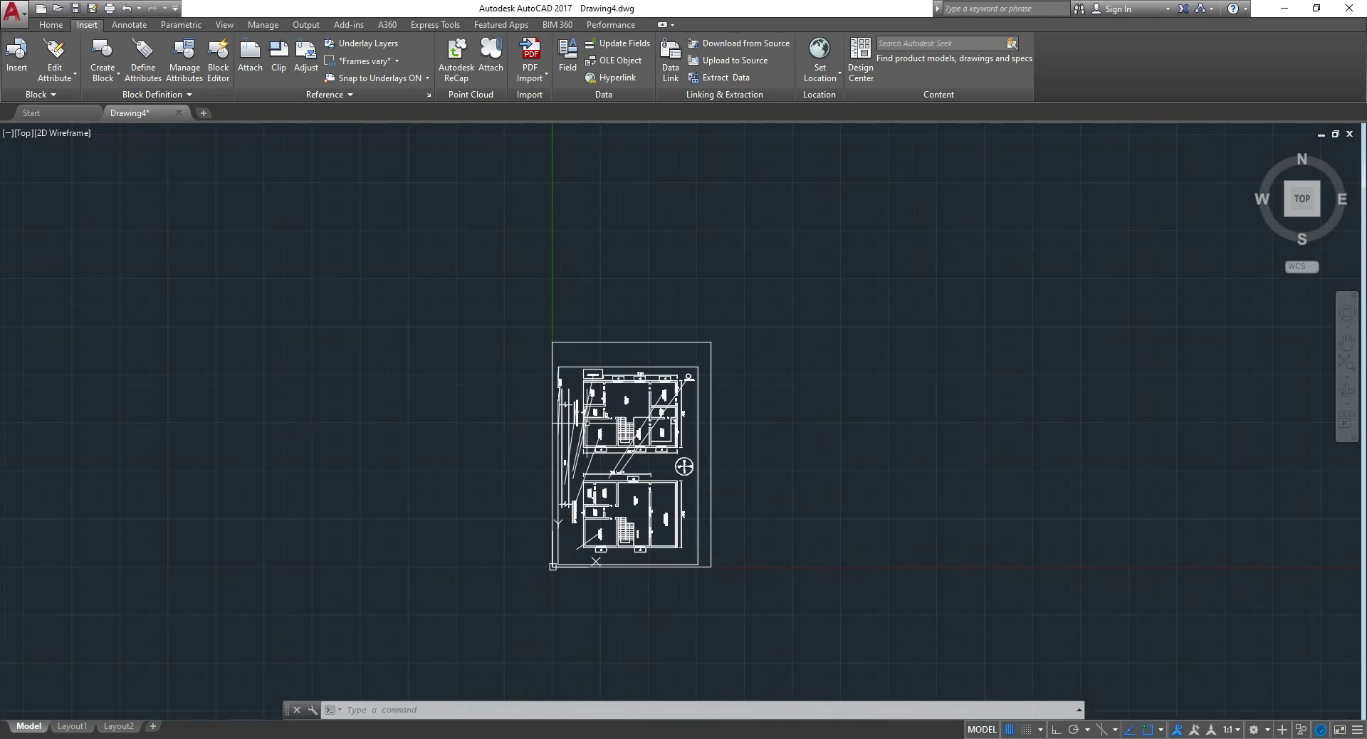
{"action": "scroll", "coordinate": [578, 447], "scroll_direction": "up", "scroll_amount": 2}
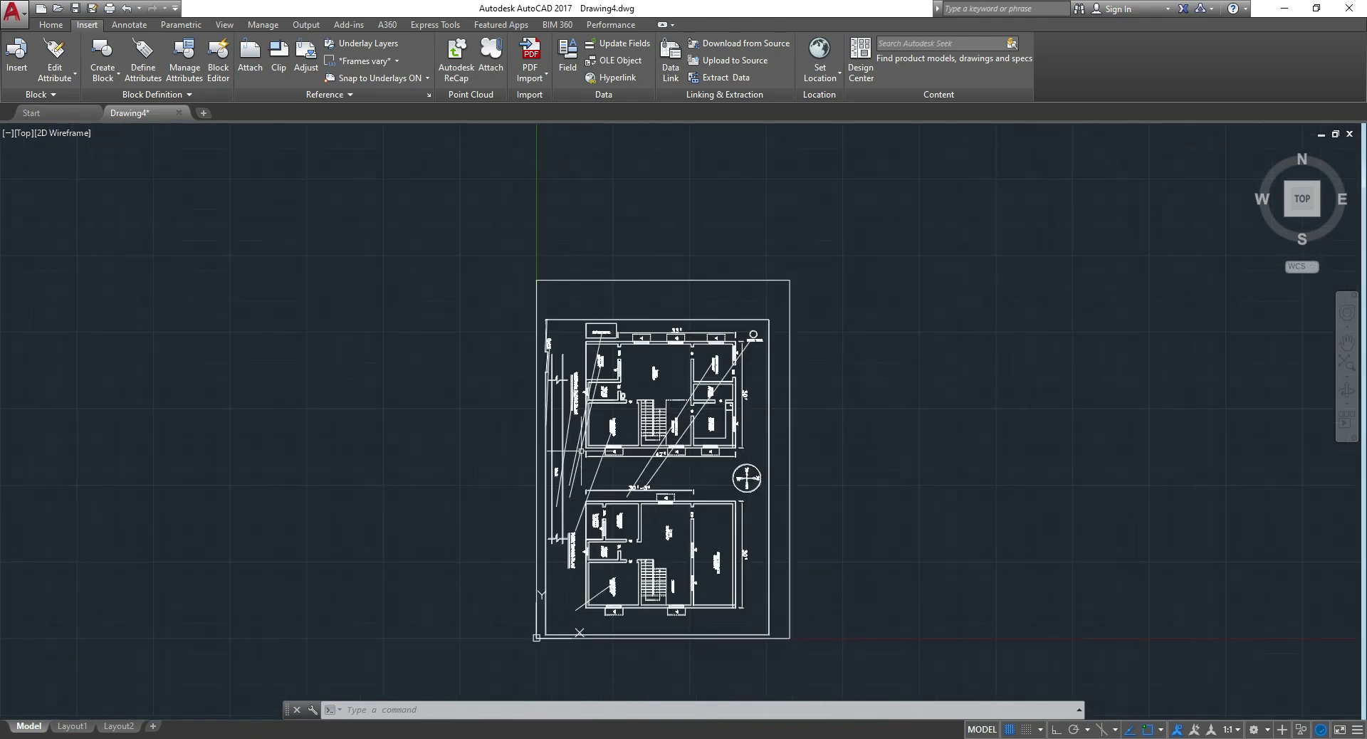